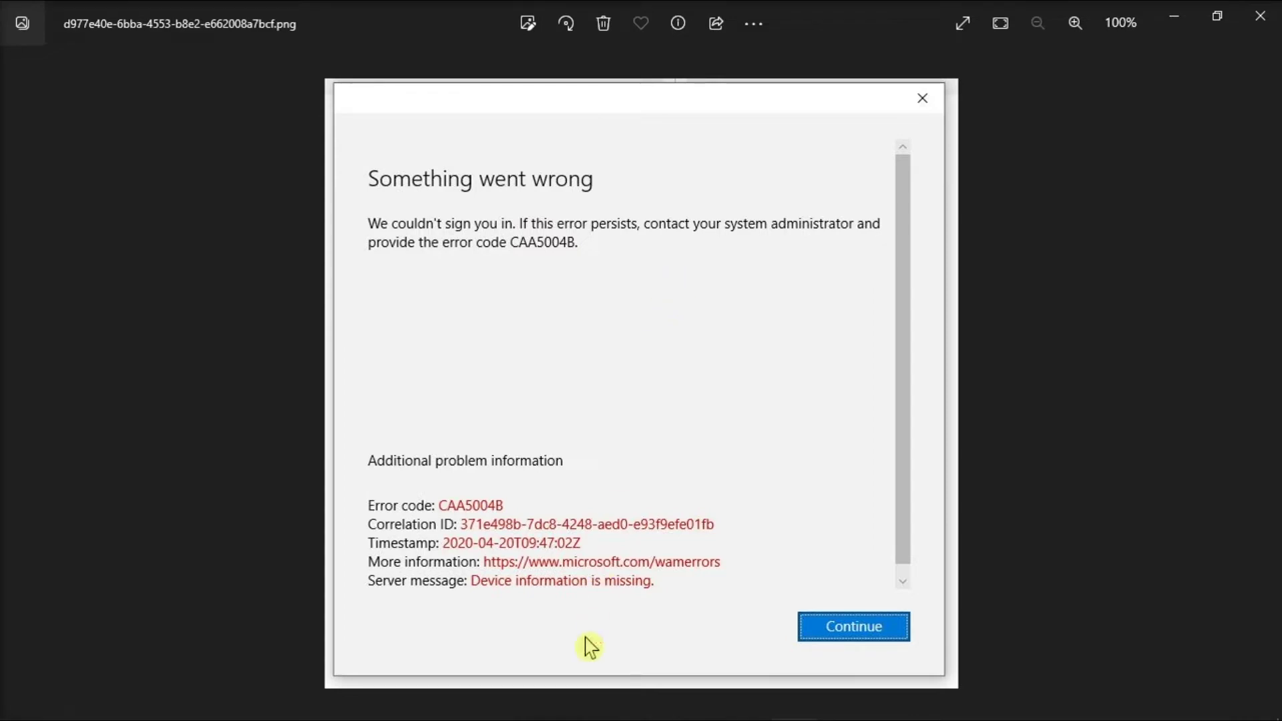
Step: Open File Explorer at the Local Disk (C:) drive
left_click(610, 702)
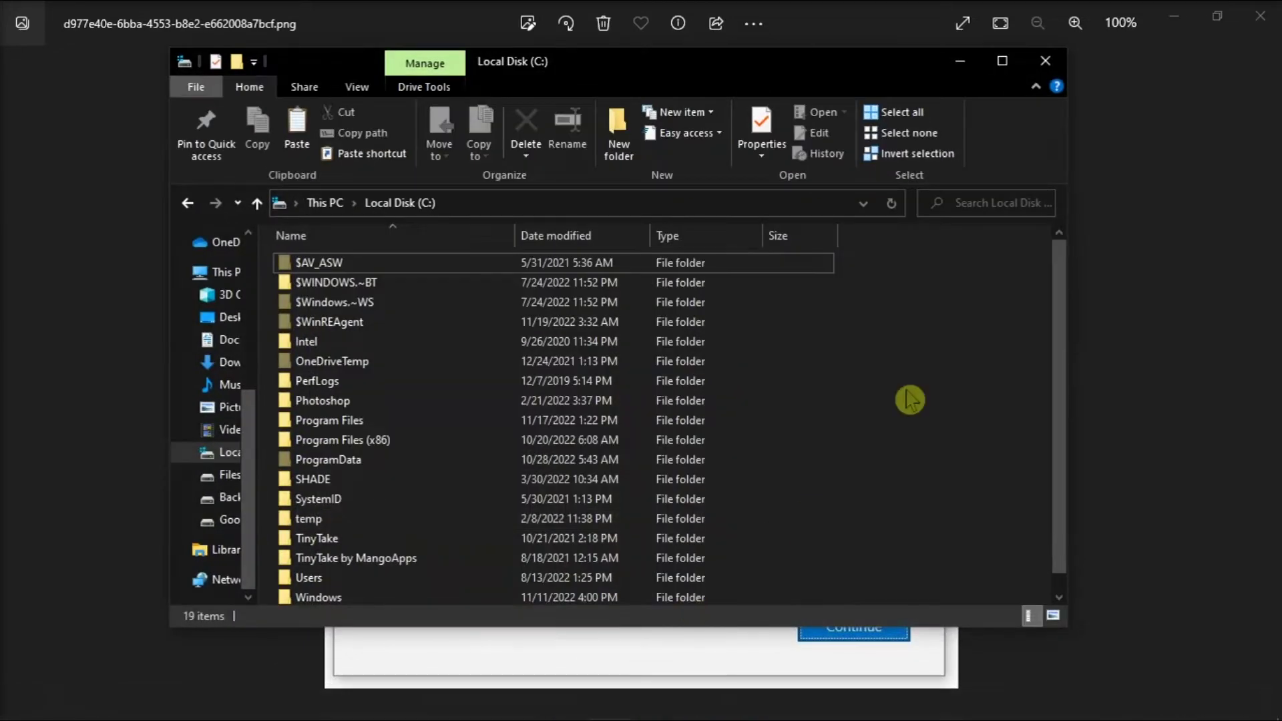
left_click_drag(1061, 397, 1059, 438)
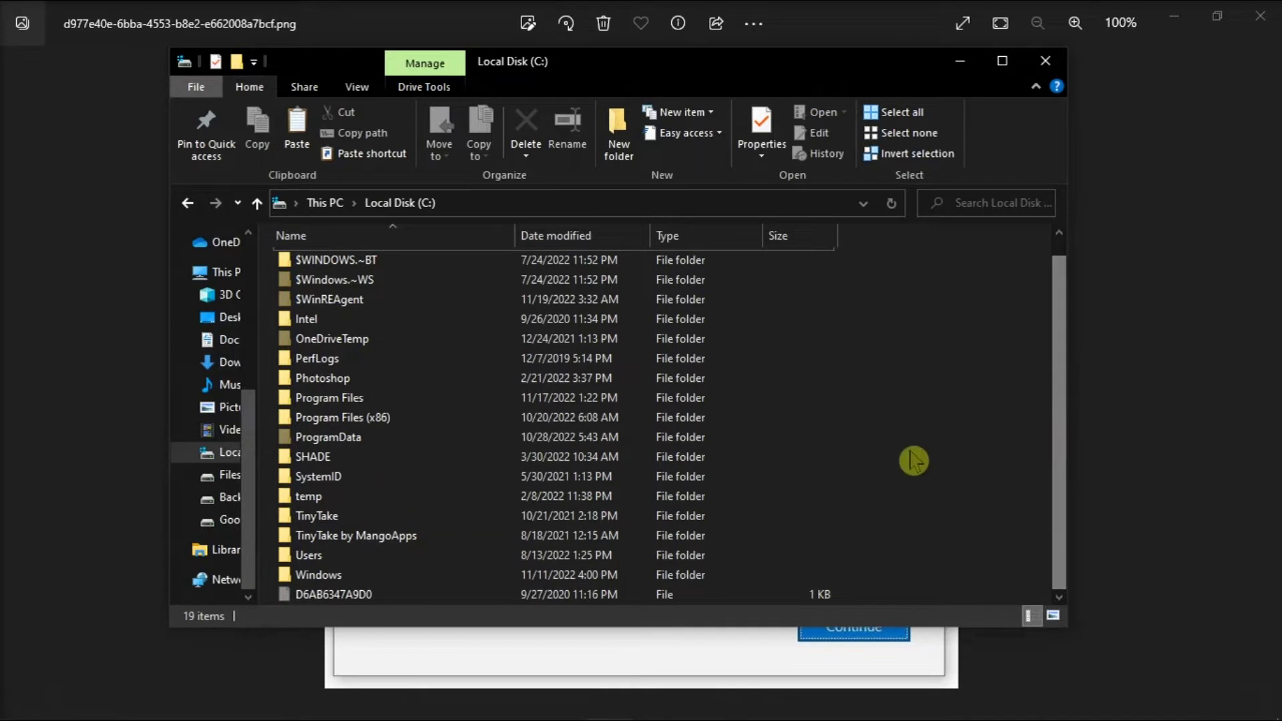
Step: Browse to C:\Users\<user>\AppData\Local\Microsoft in File Explorer
left_click(563, 559)
double_click(563, 557)
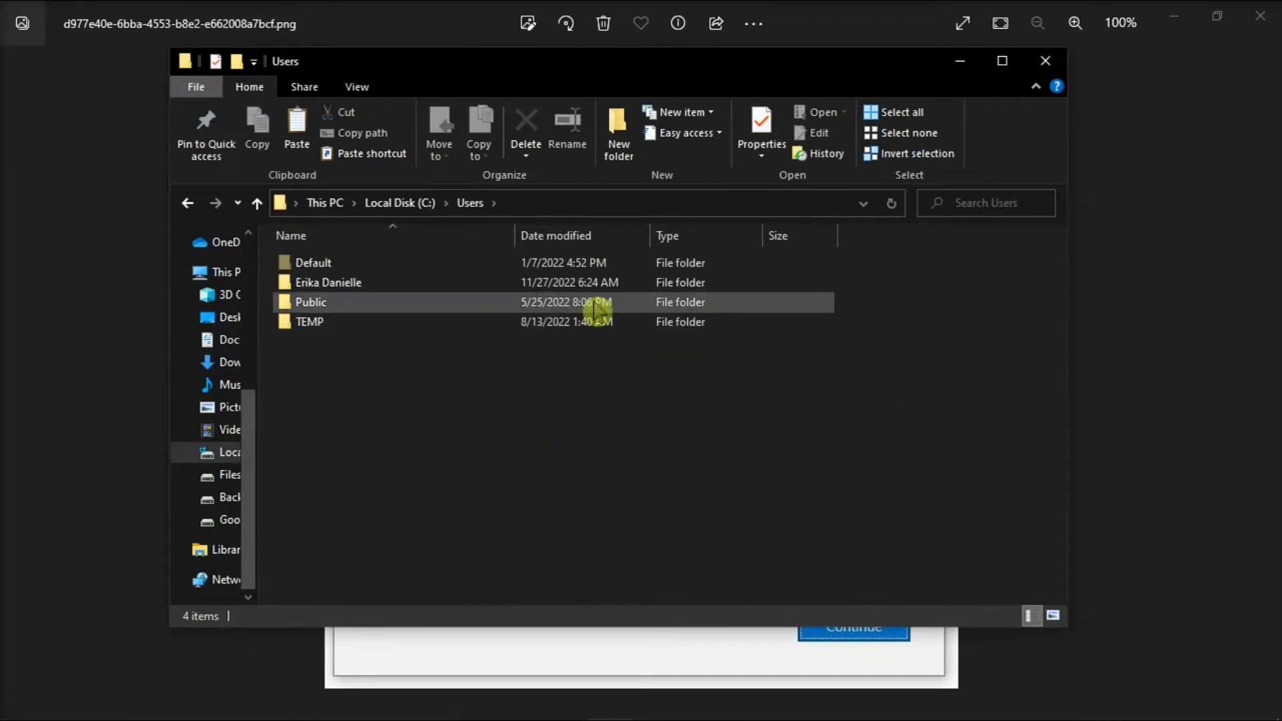
double_click(600, 284)
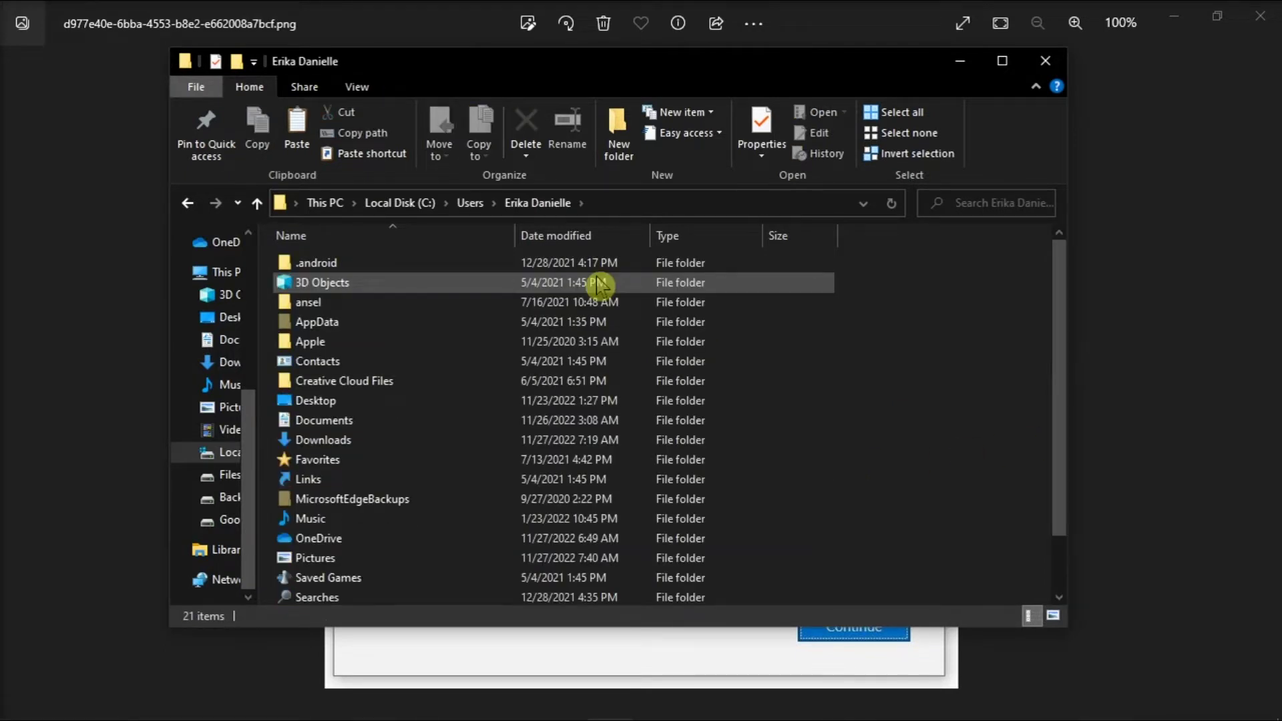
double_click(574, 322)
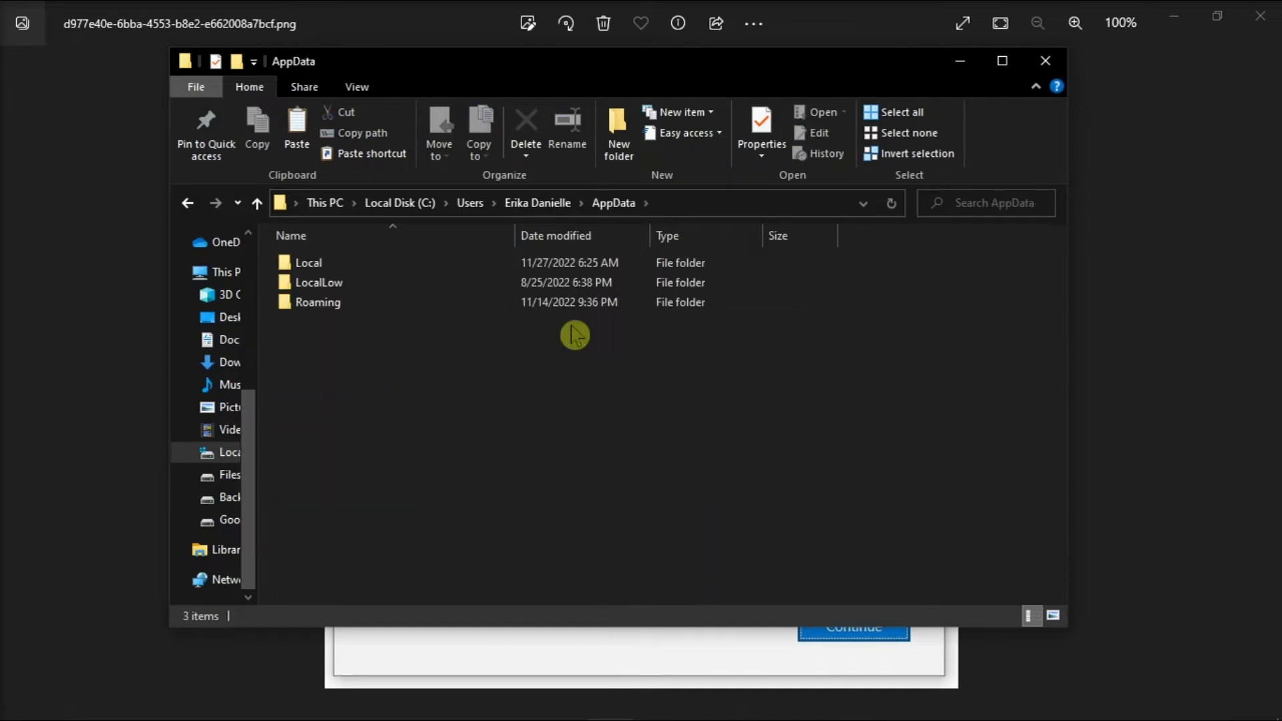
double_click(409, 267)
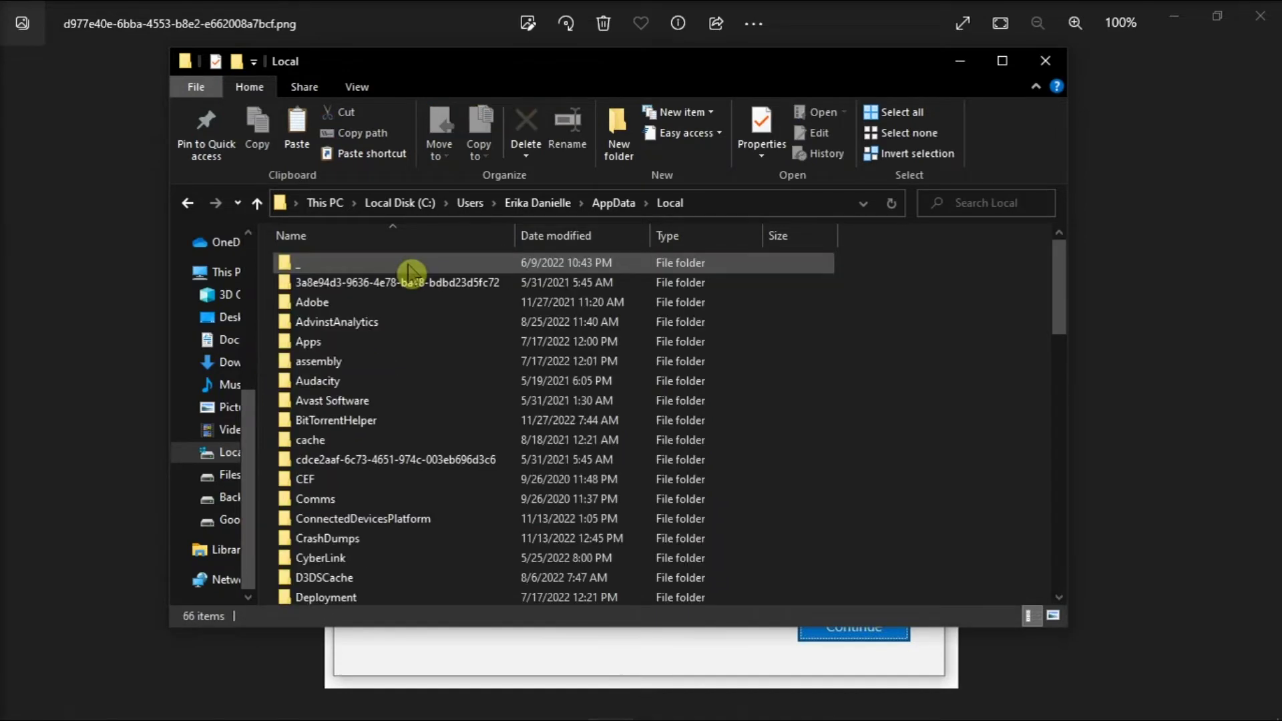
left_click_drag(1057, 287, 1059, 376)
double_click(420, 403)
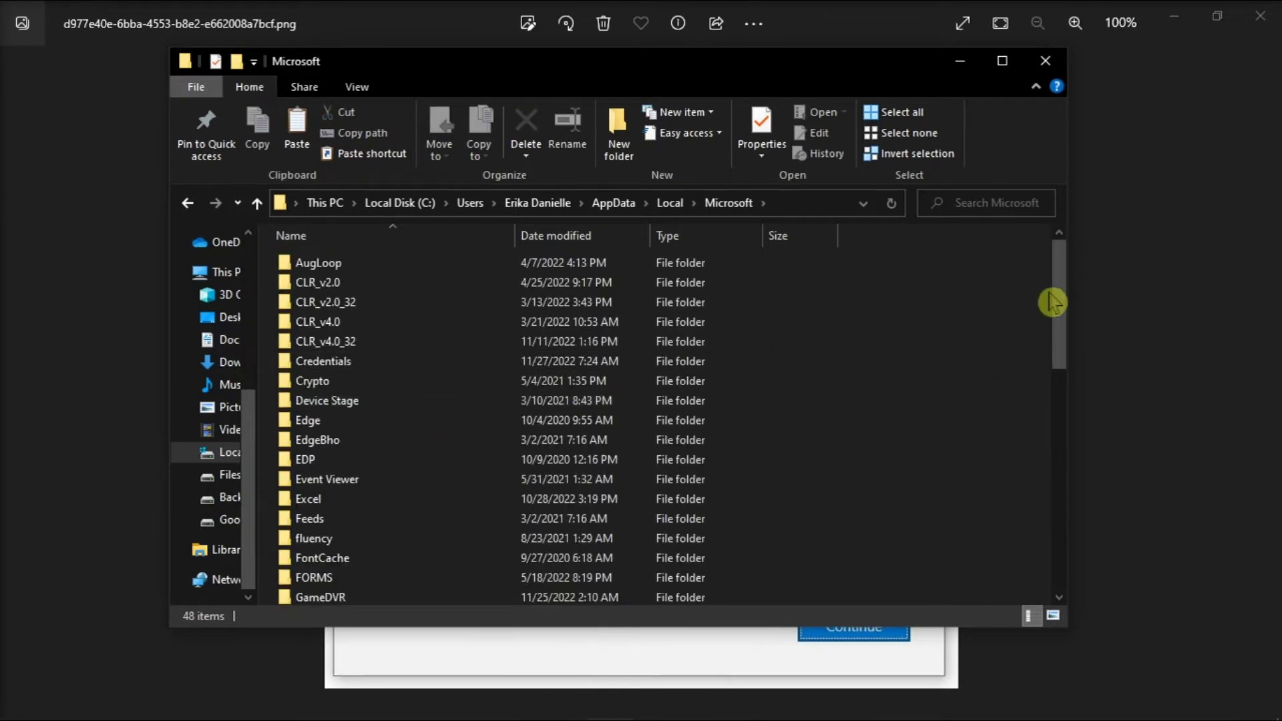
left_click_drag(1052, 303, 1052, 480)
Step: Delete the Teams folder and close File Explorer
left_click(311, 463)
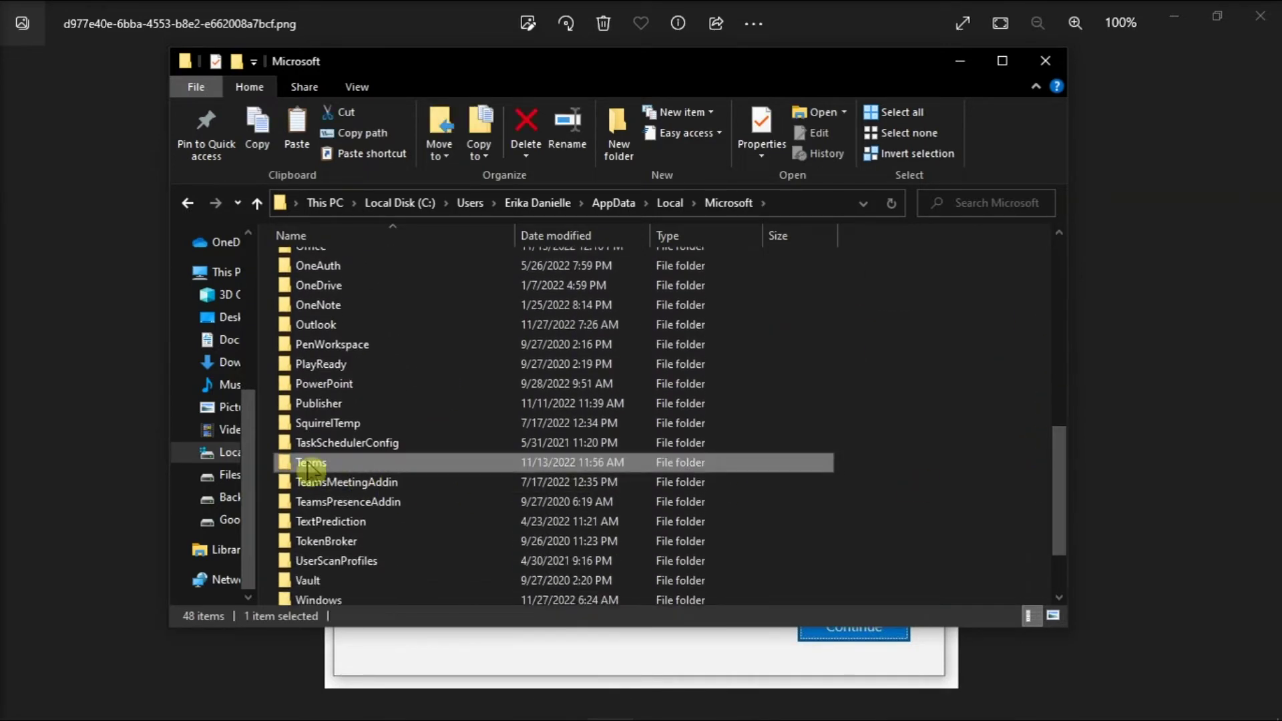
right_click(401, 465)
left_click(450, 654)
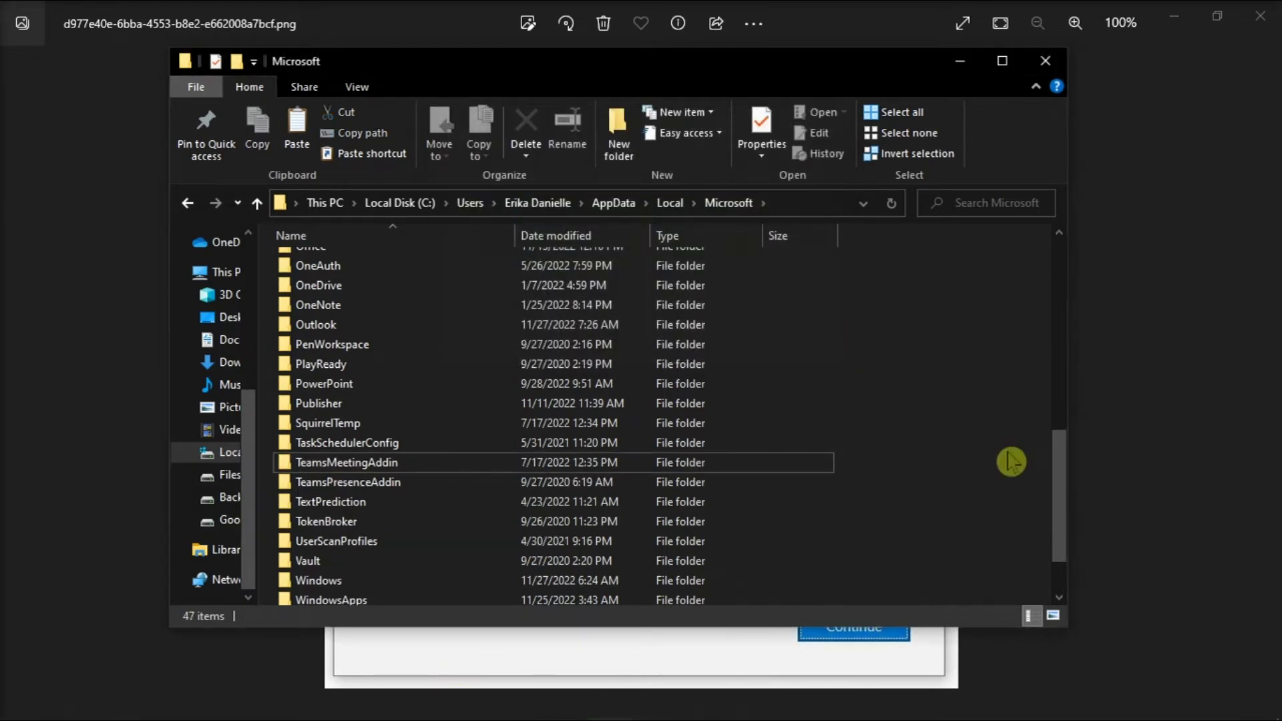
left_click(1136, 446)
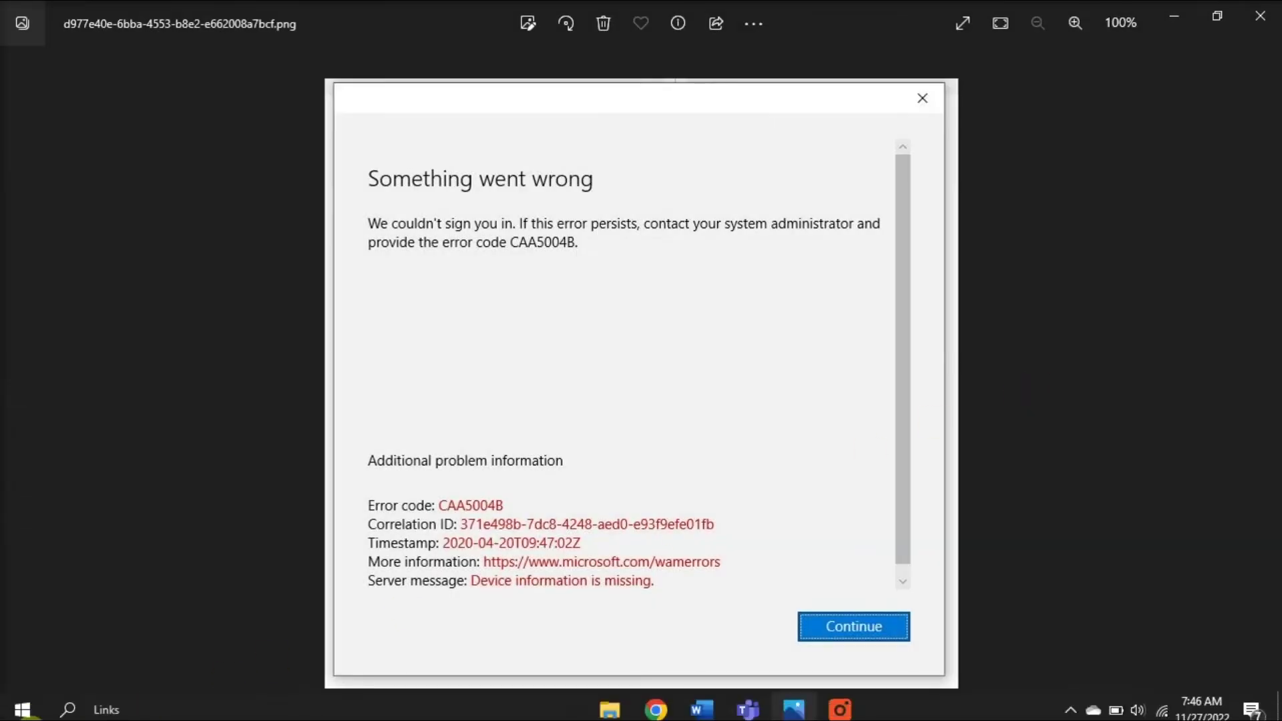
Step: Expand the work account on Settings > Accounts > Access work or school to show Disconnect
left_click(22, 702)
left_click(26, 616)
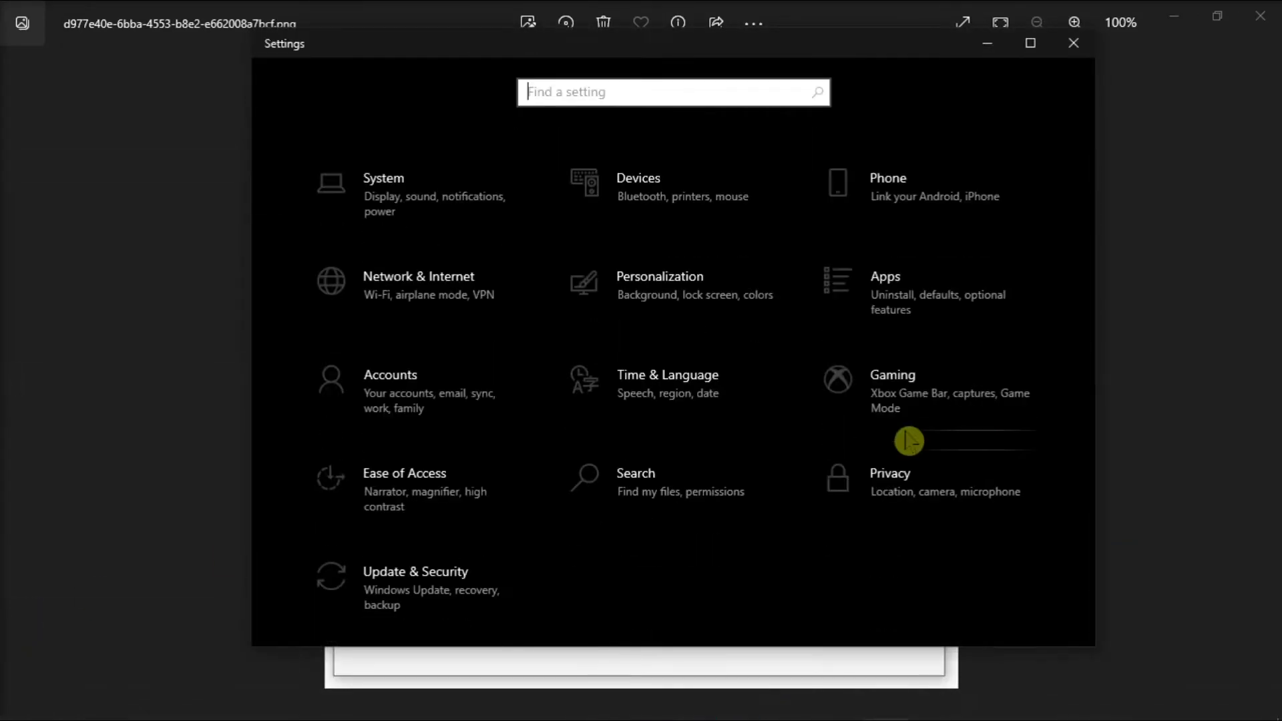
left_click(441, 394)
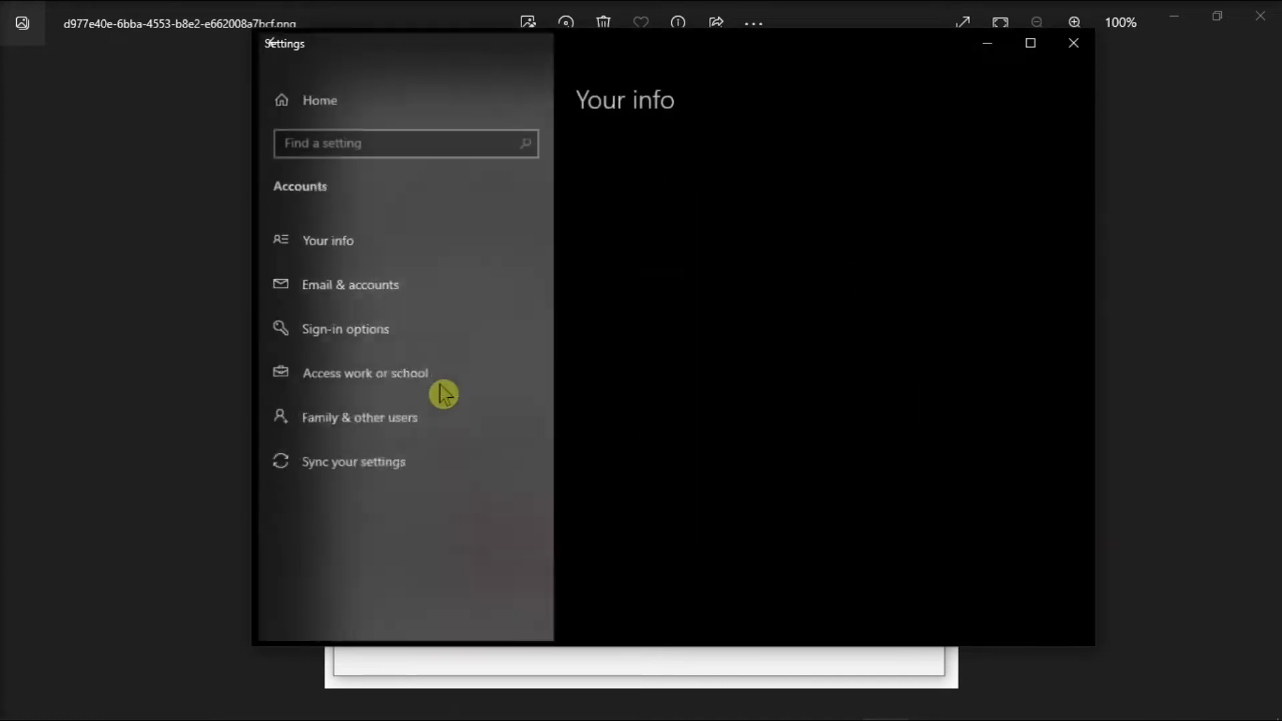
left_click(437, 393)
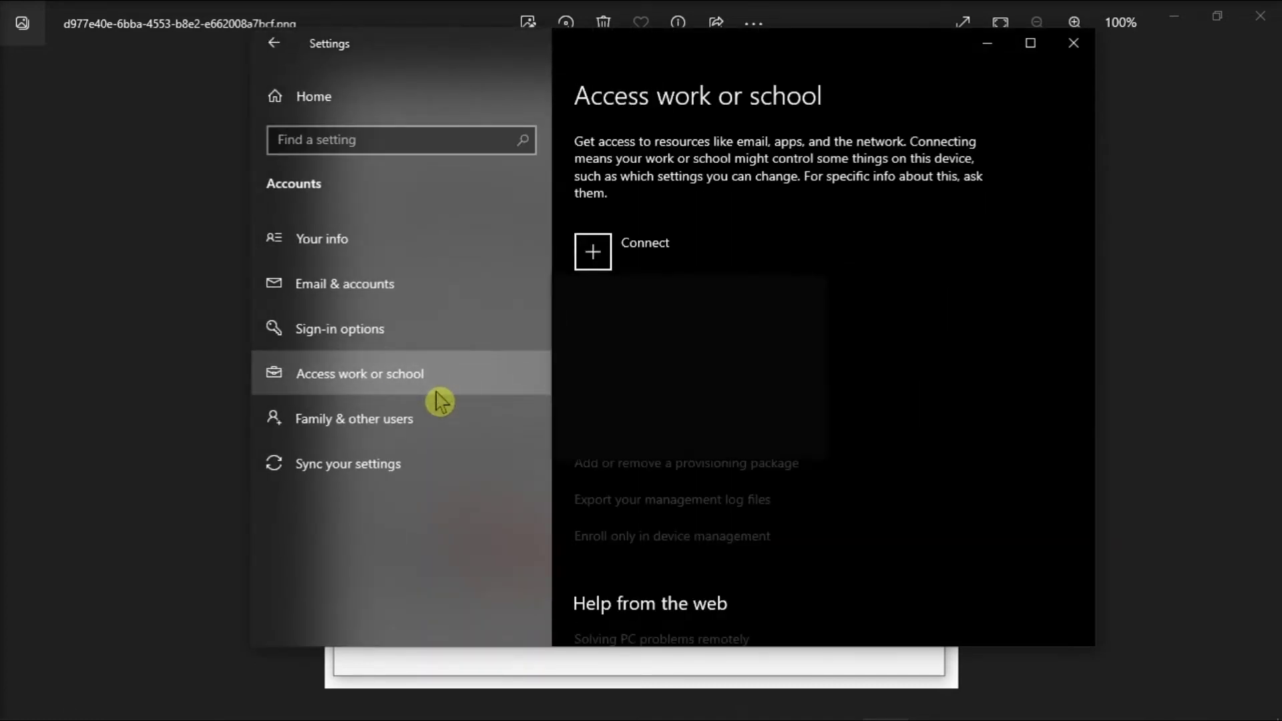
left_click(868, 320)
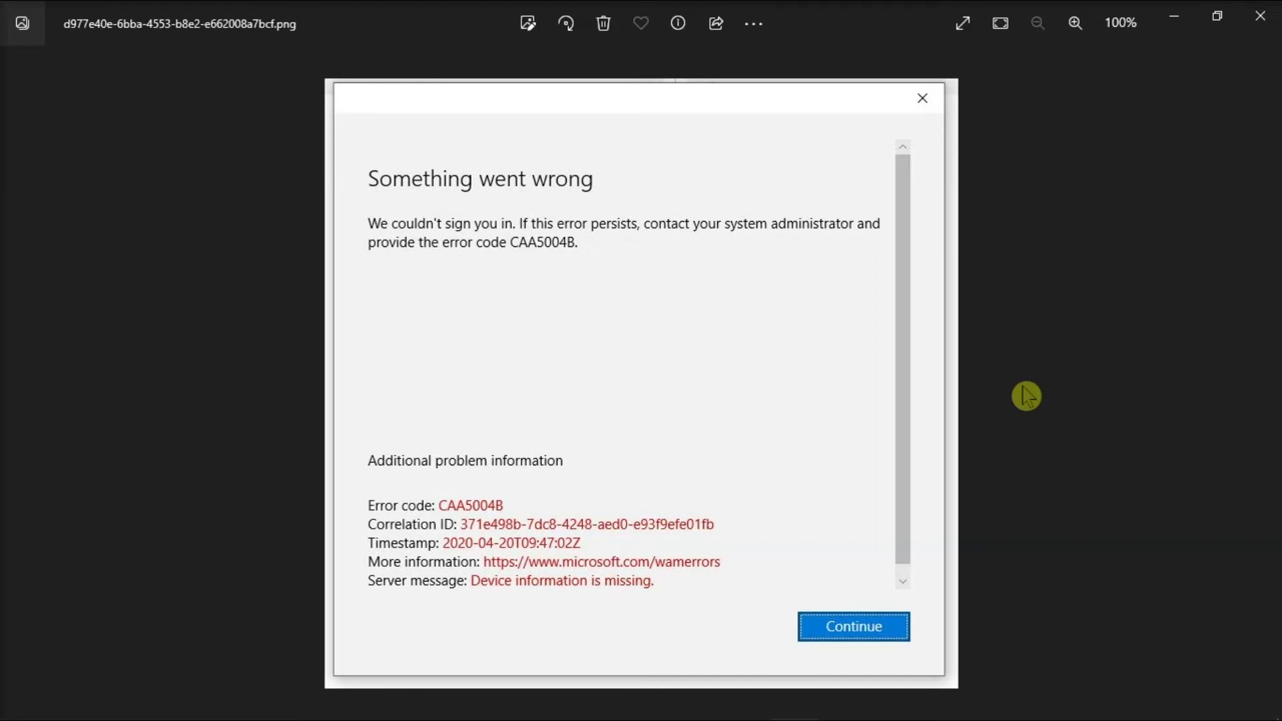
Step: Find 'firewall' in Start and view the Domain network firewall settings
left_click(13, 705)
type("FIRE")
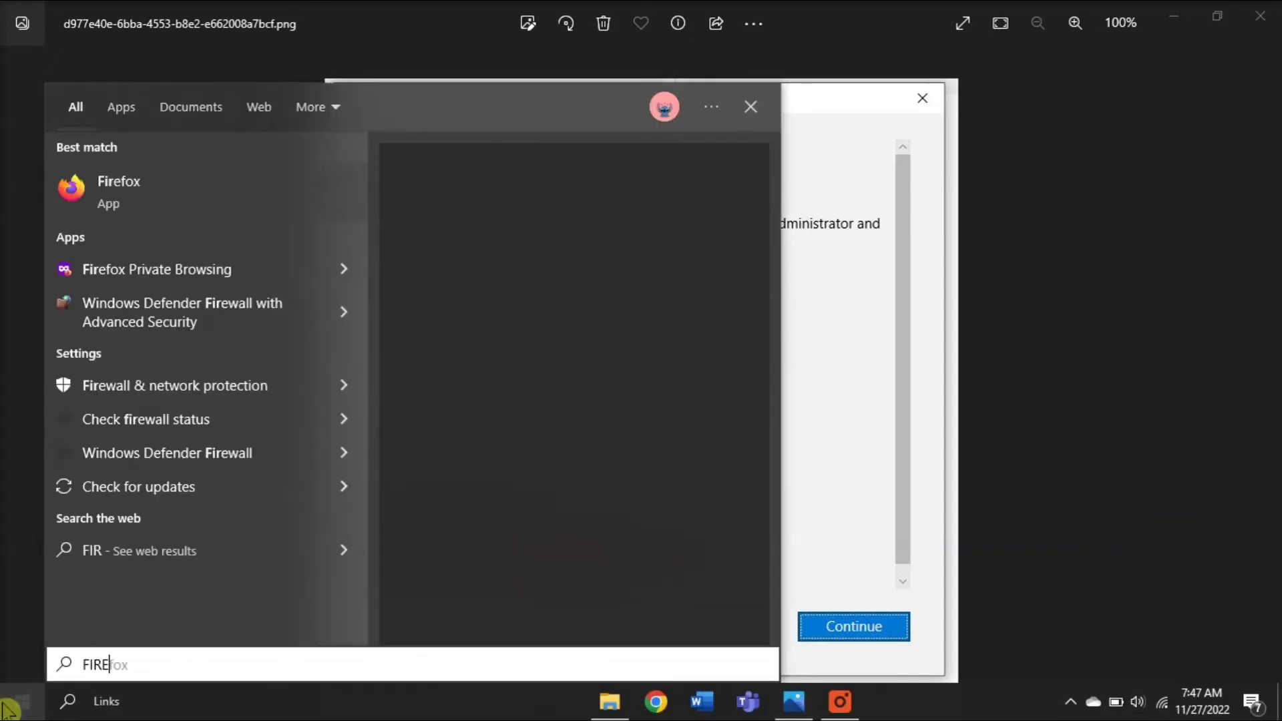
type("WALL")
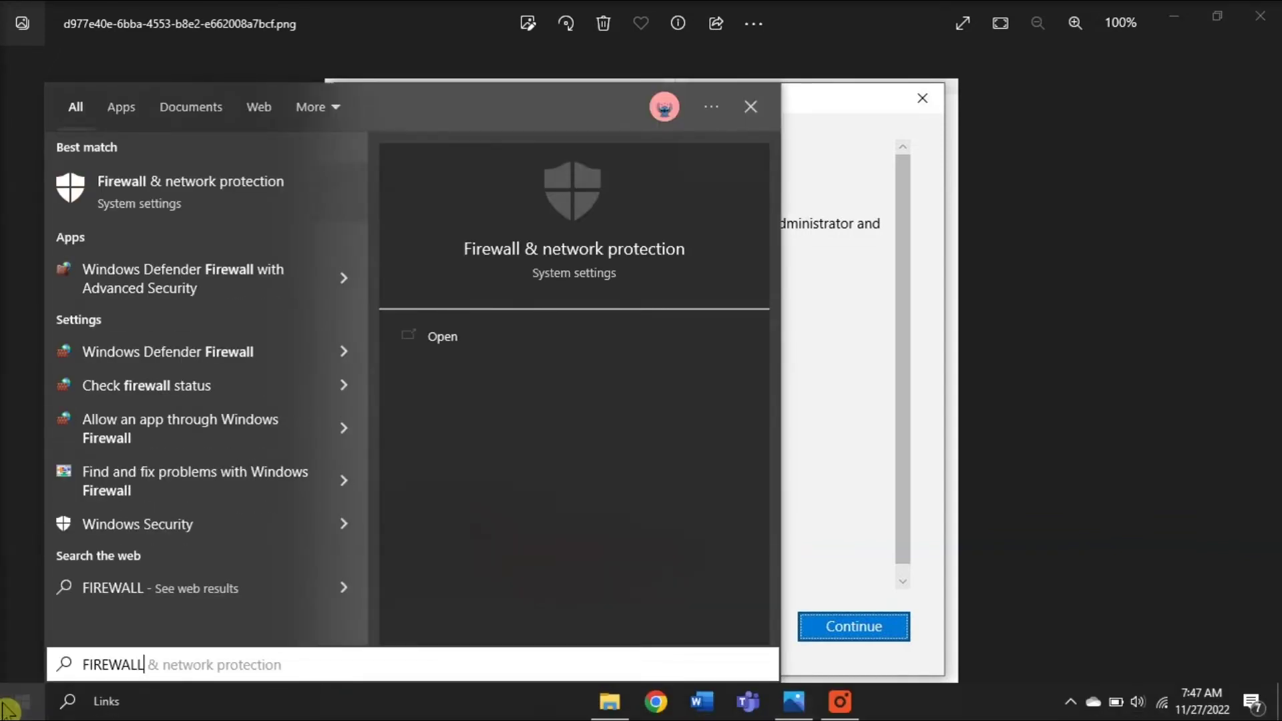
left_click(236, 190)
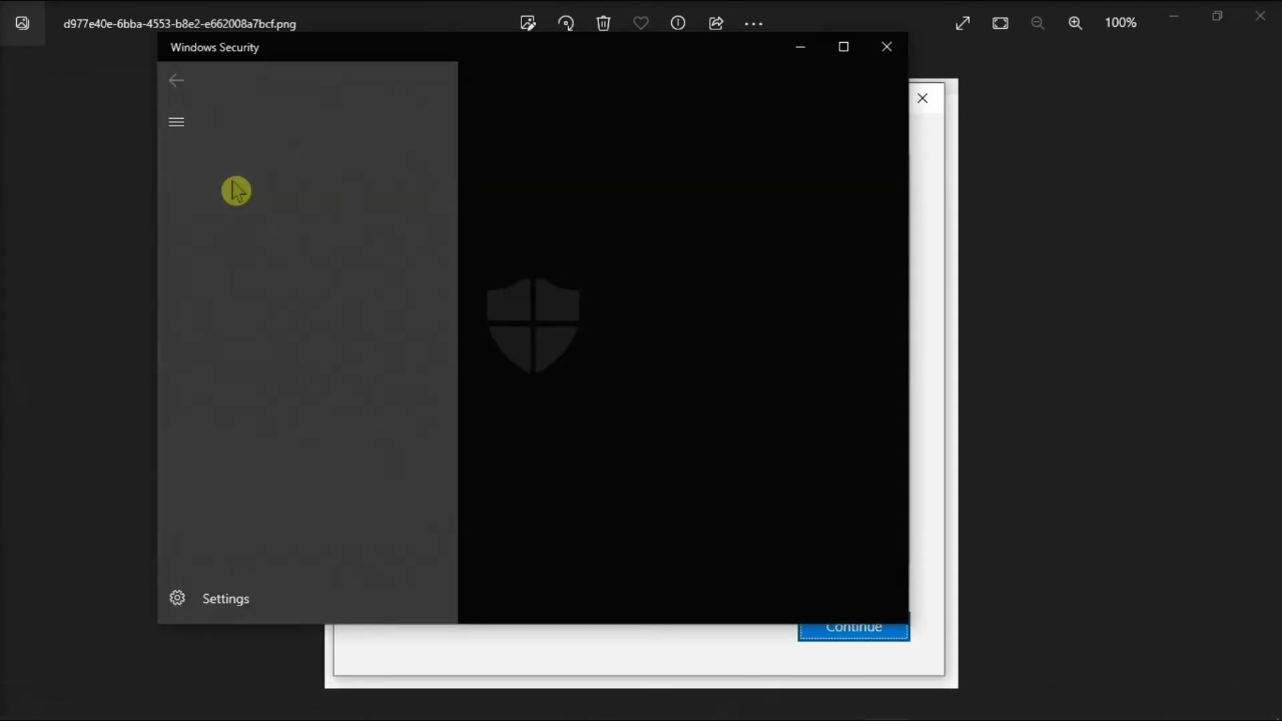
left_click(323, 207)
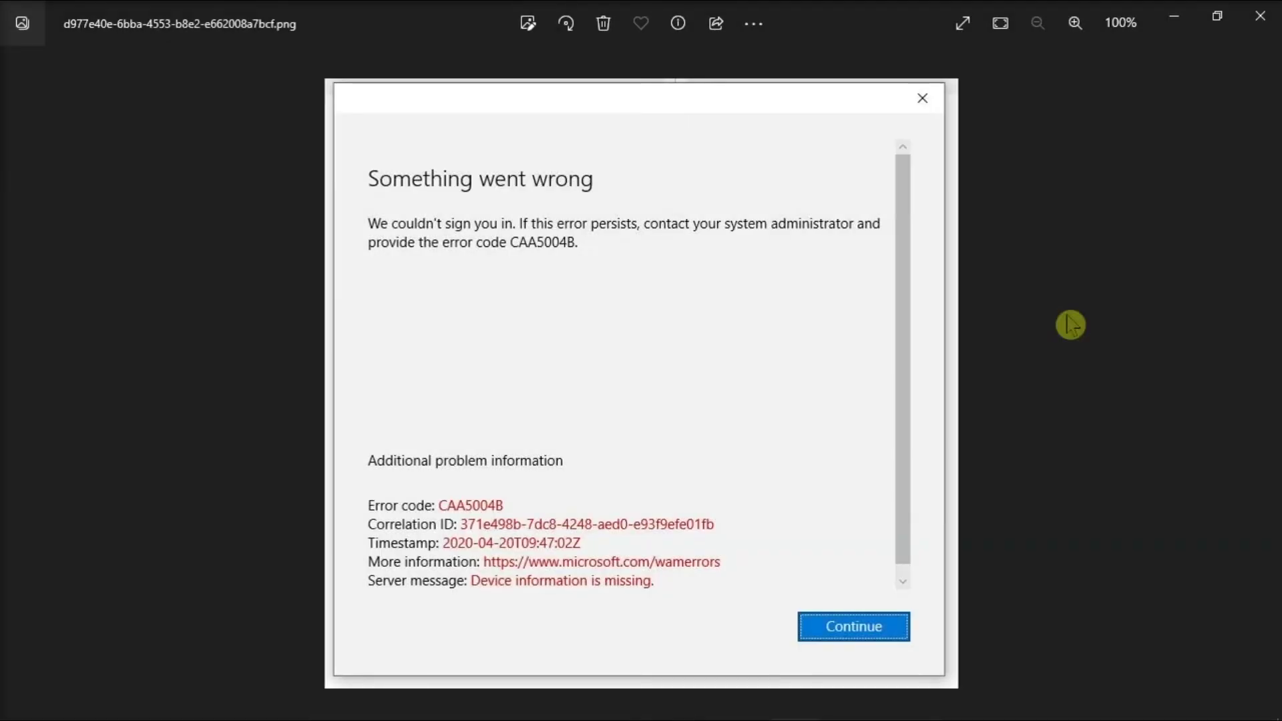
Step: Find Microsoft Teams in Start and bring up its Uninstall option
left_click(23, 701)
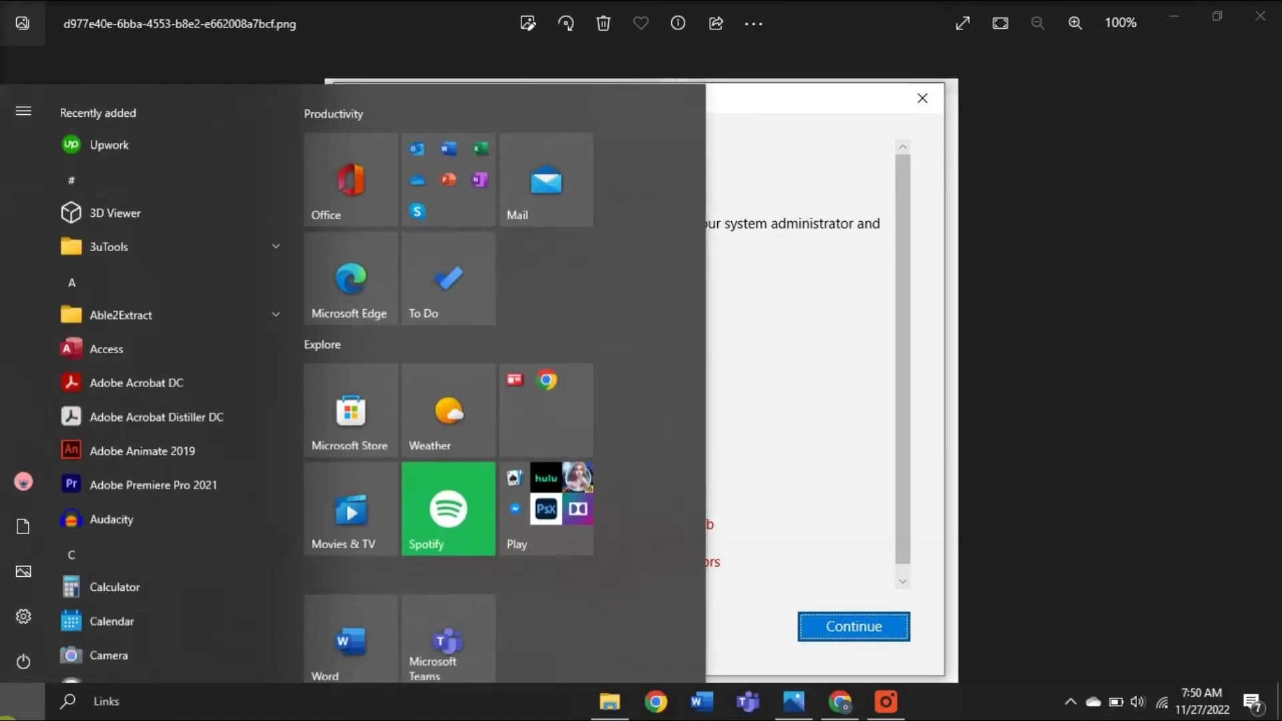
type("teams")
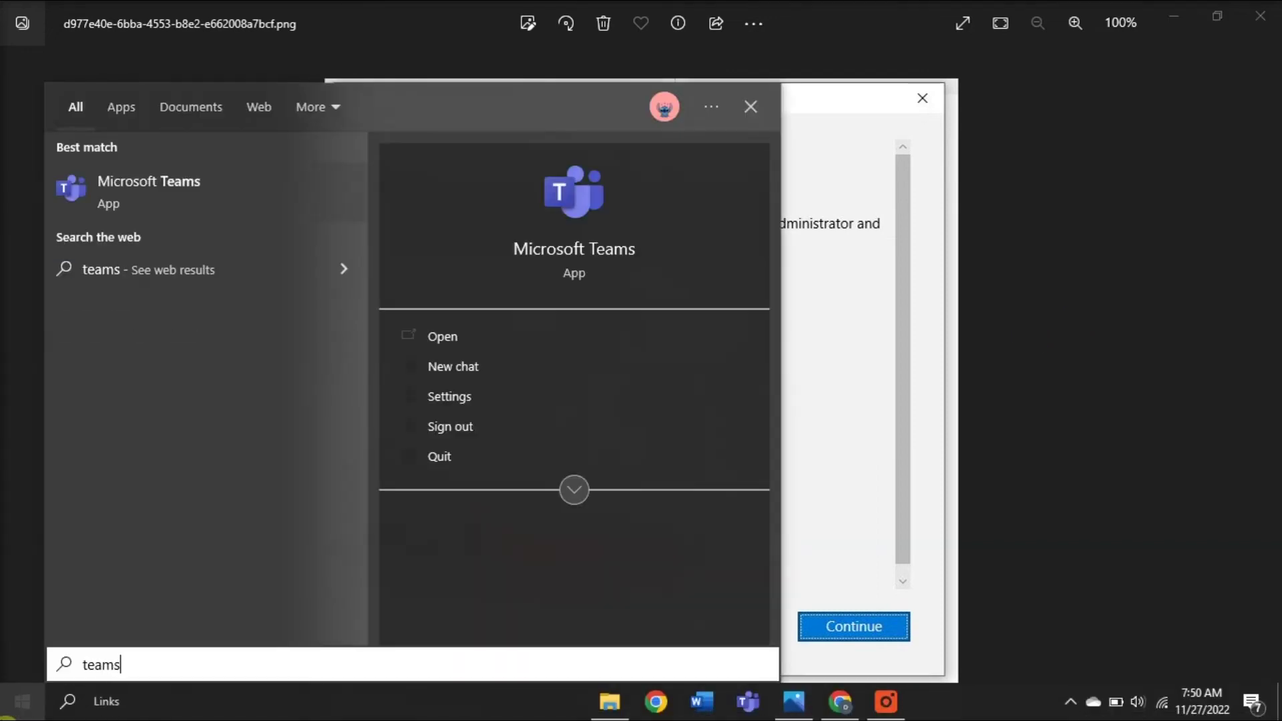
right_click(287, 209)
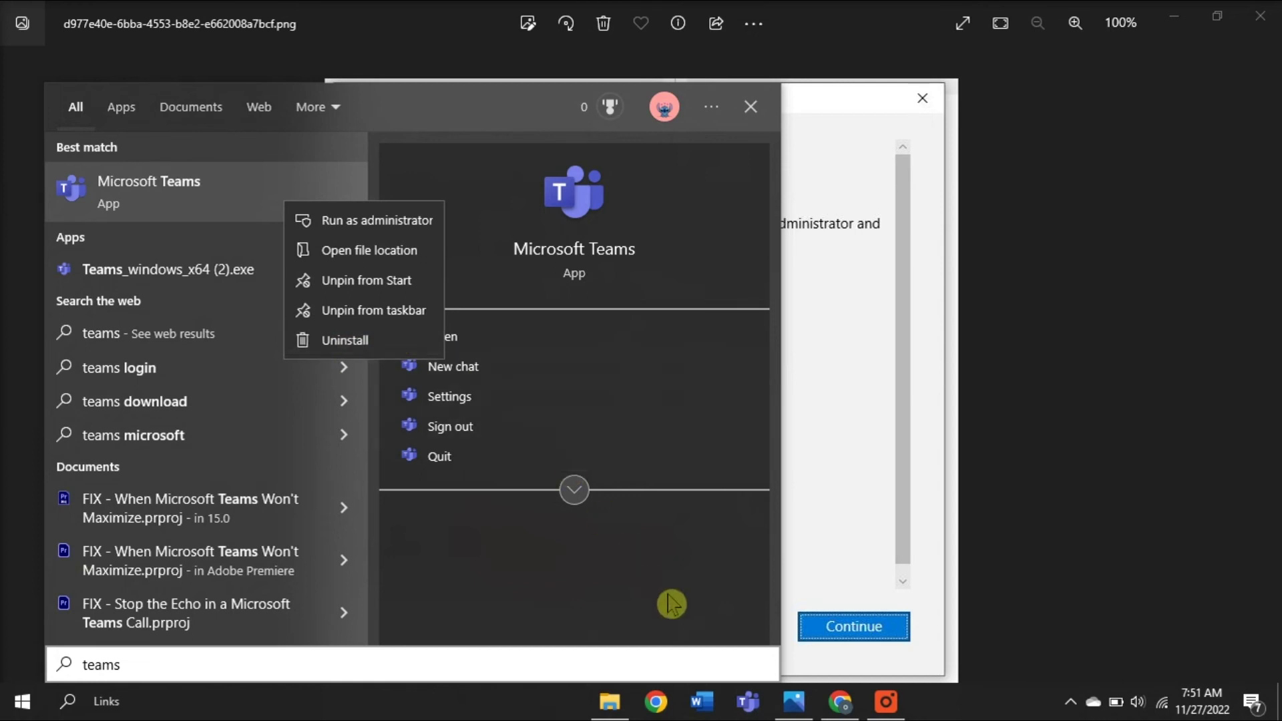
left_click(840, 701)
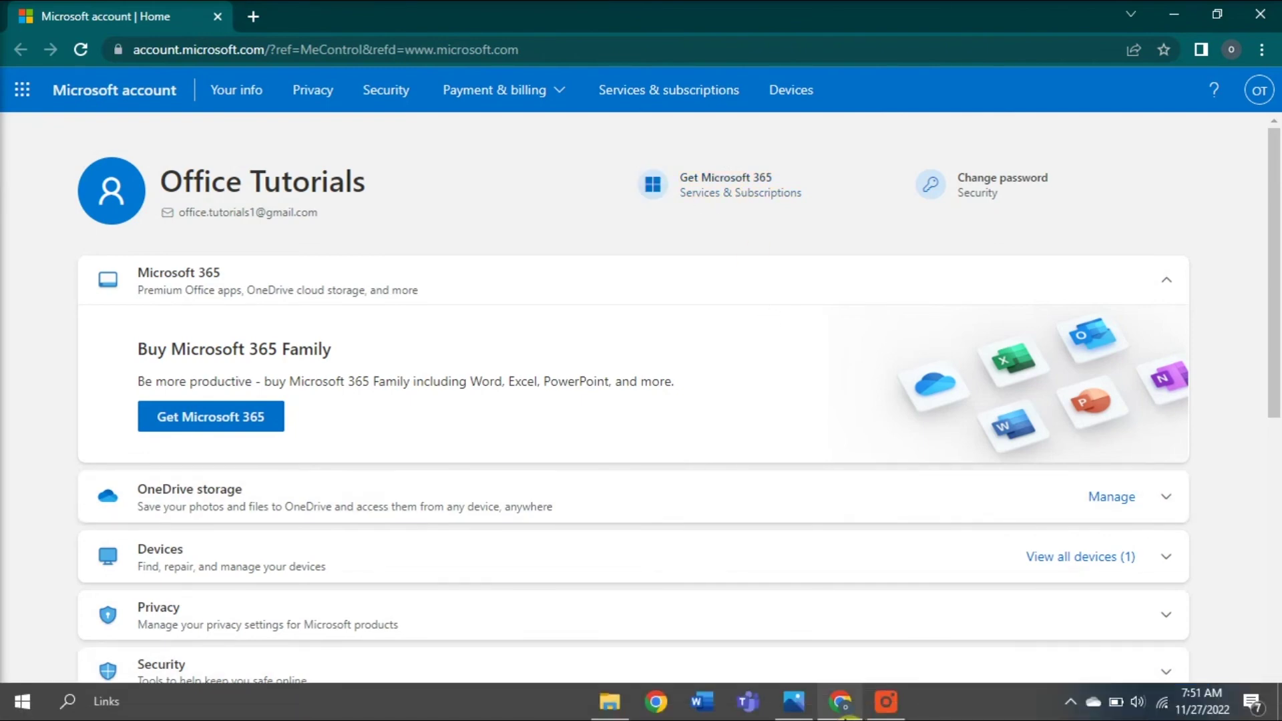
Step: Bring Photos with the CAA5004B error screenshot back from the taskbar
left_click(795, 702)
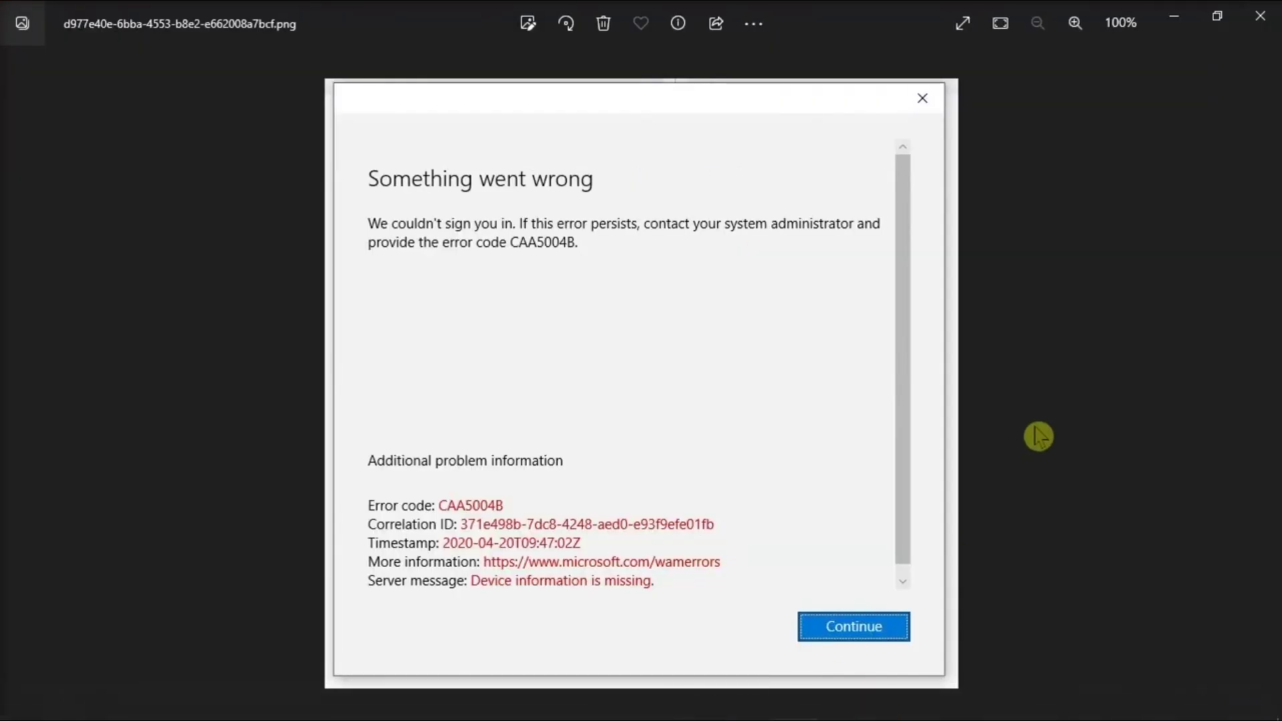